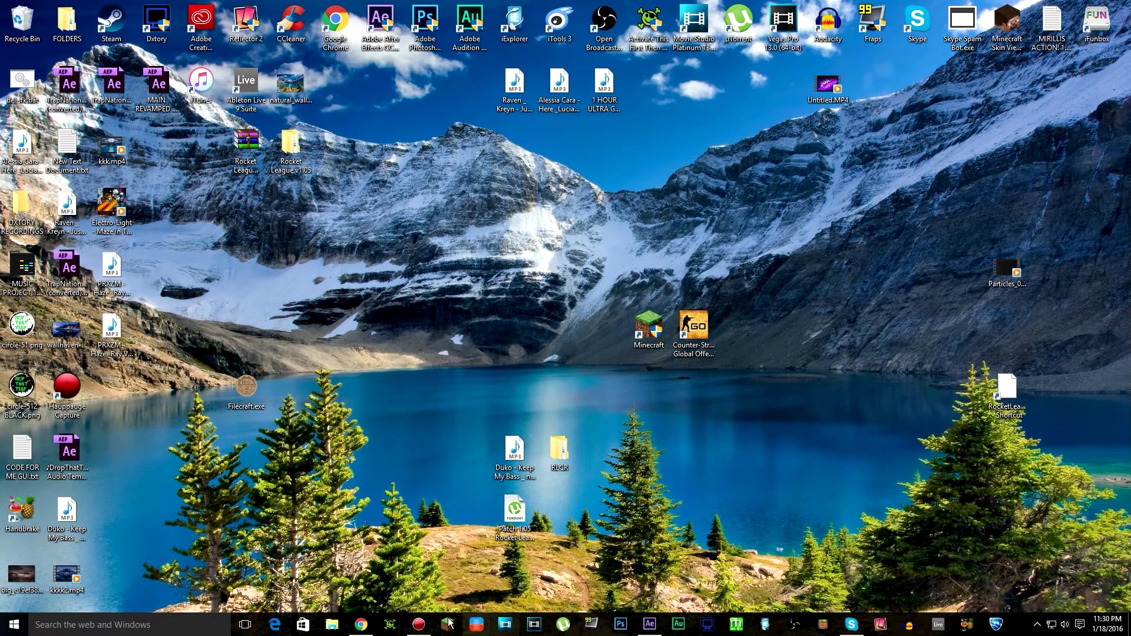
- Restore Chrome showing the CamKap YouTube channel page
{"action": "left_click", "coordinate": [360, 624]}
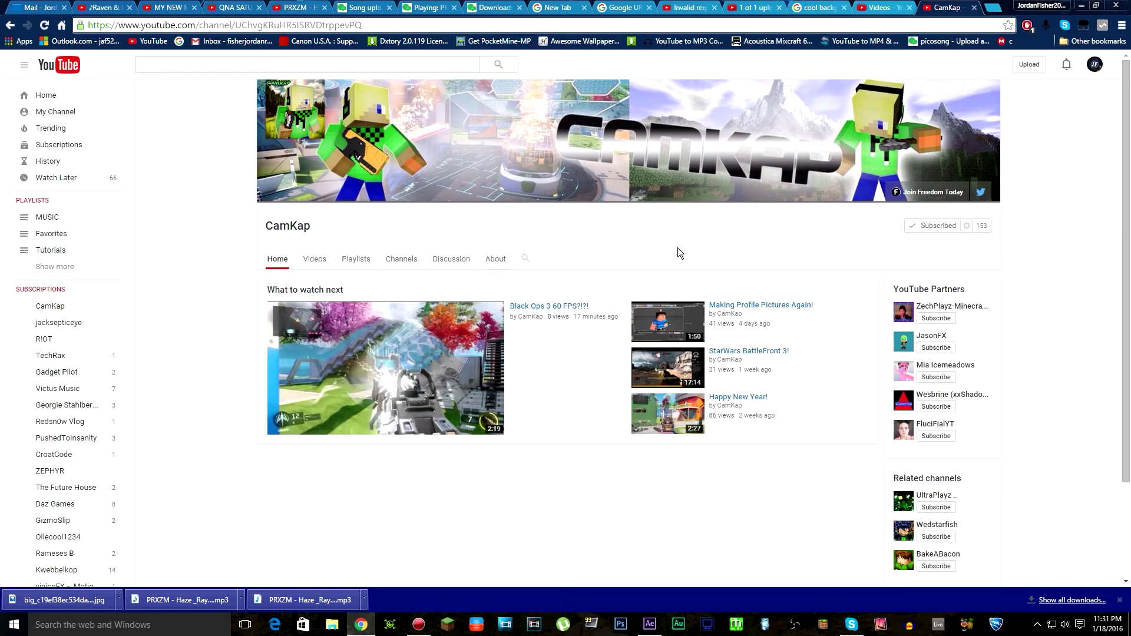
- Switch to the PRXZM - Haze (Ray Volpe Remix) video tab, sign in as DropThatTrap, and pause it
{"action": "left_click", "coordinate": [306, 7]}
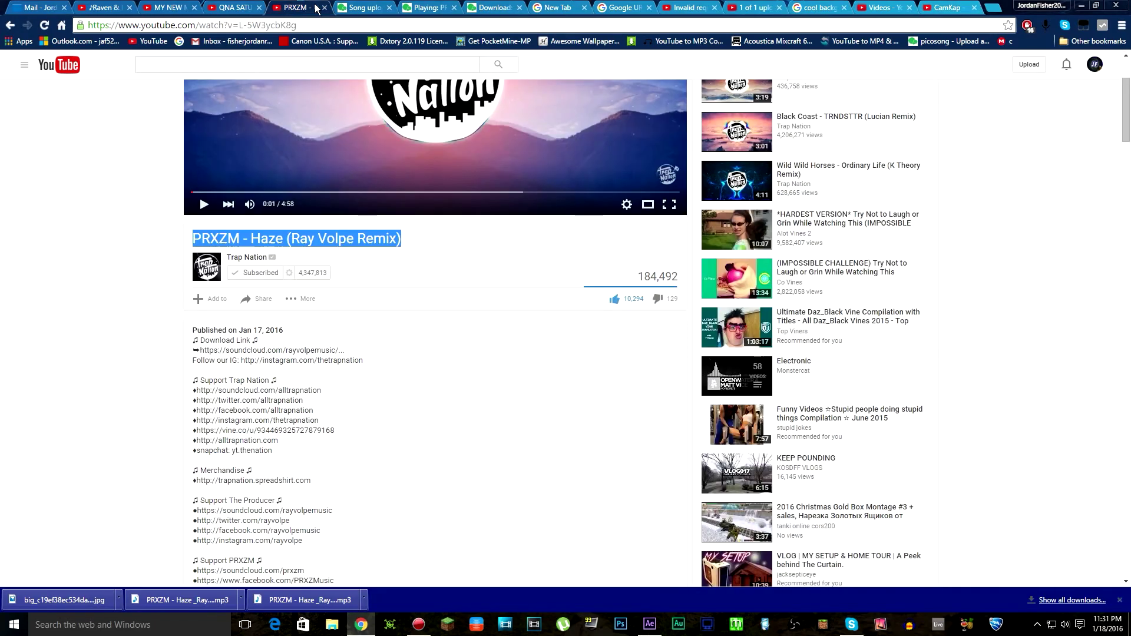
{"action": "left_click", "coordinate": [1094, 65]}
{"action": "left_click", "coordinate": [965, 174]}
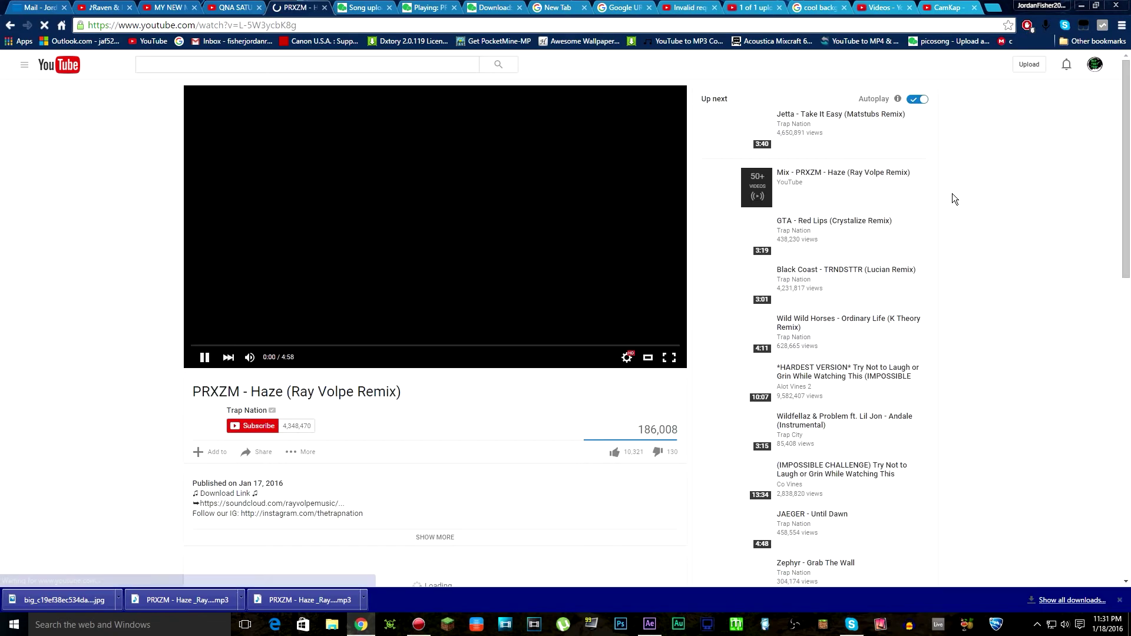
{"action": "left_click", "coordinate": [210, 361]}
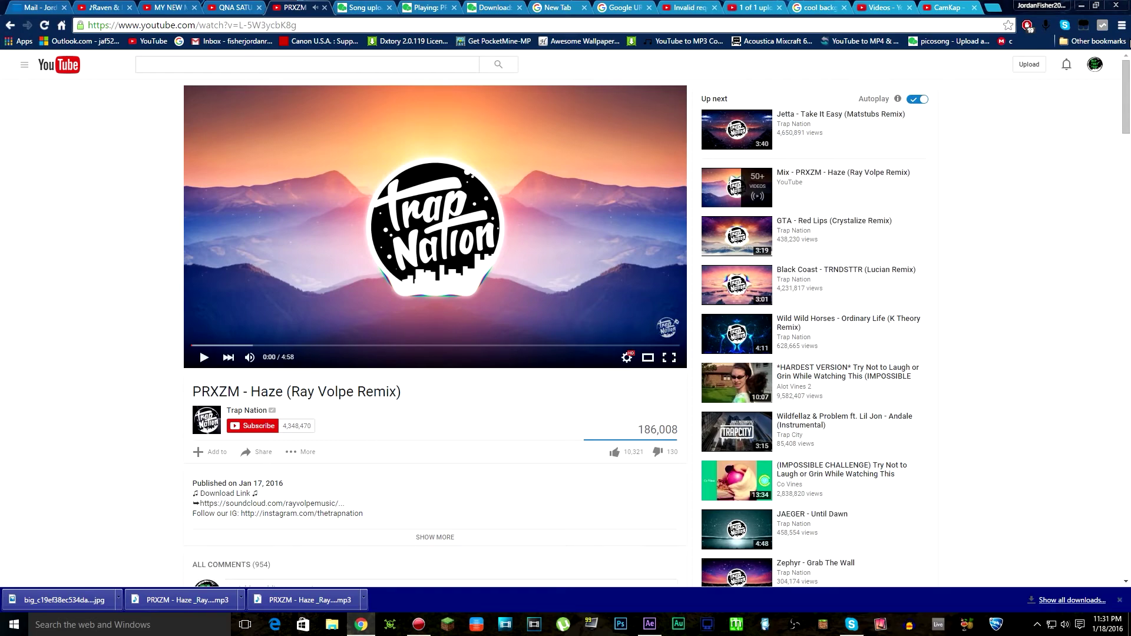
{"action": "left_click", "coordinate": [1095, 64]}
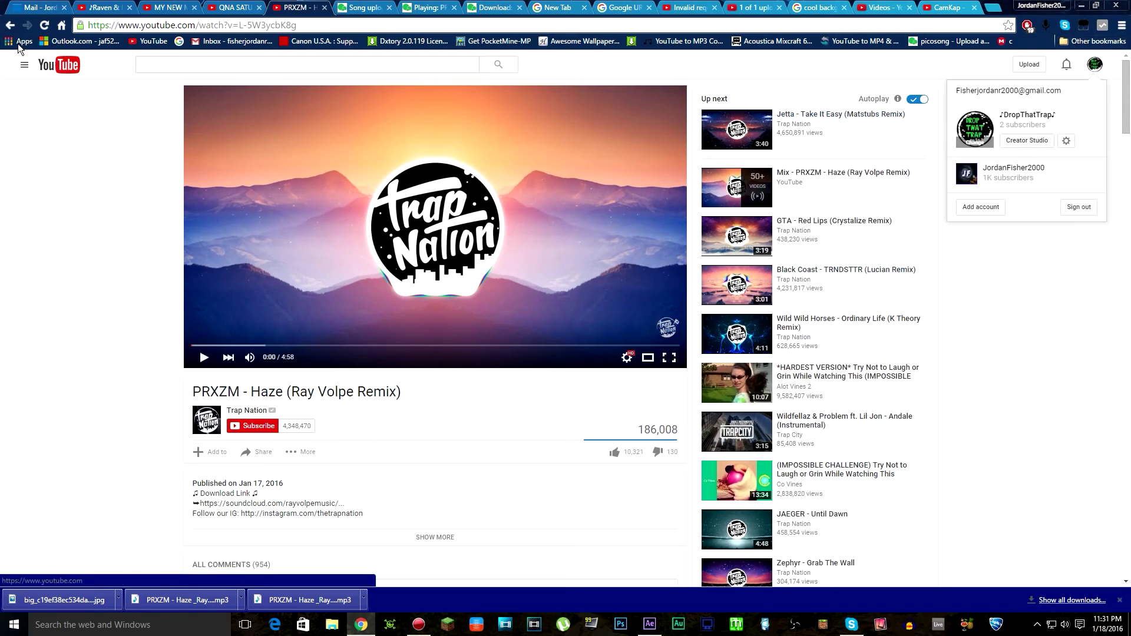
- Browse the DropThatTrap channel's uploaded Videos, return to the CamKap tab, and minimise Chrome
{"action": "left_click", "coordinate": [24, 64]}
{"action": "left_click", "coordinate": [39, 118]}
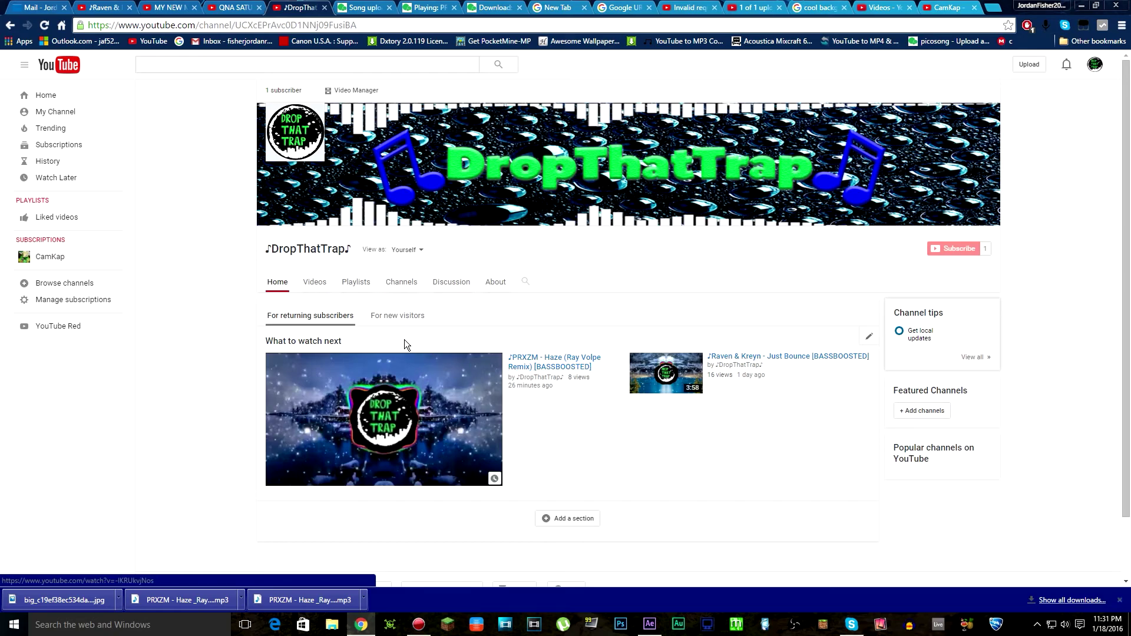
{"action": "left_click", "coordinate": [317, 283]}
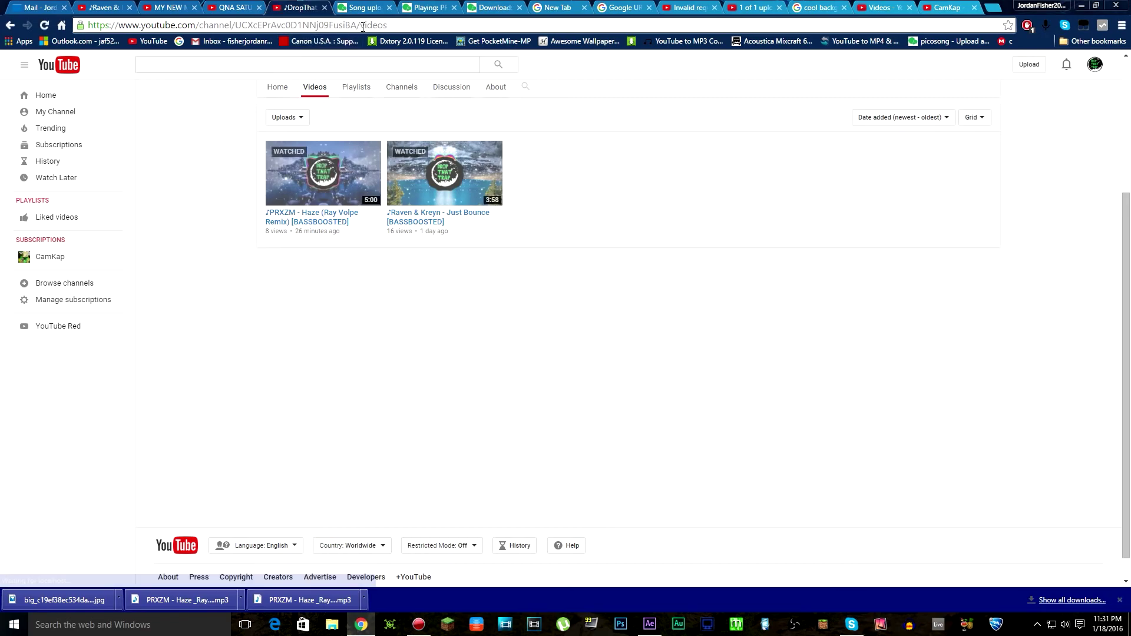
{"action": "left_click", "coordinate": [945, 7]}
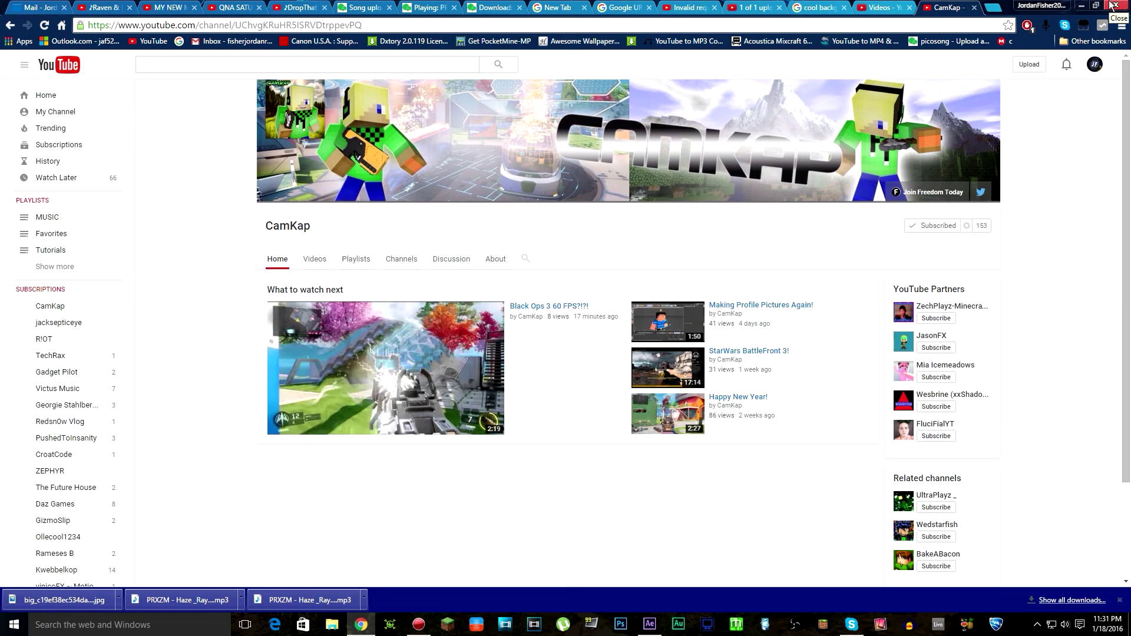
{"action": "left_click", "coordinate": [1082, 5]}
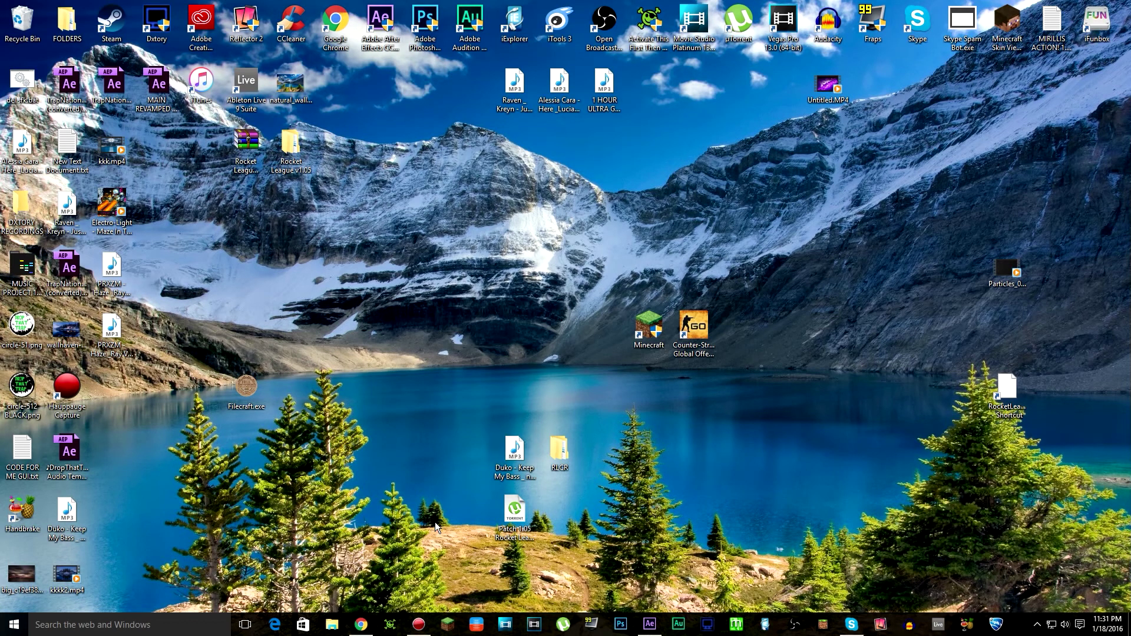
- Inspect the Program Files folders on Local Disk (C:) in File Explorer, then close it
{"action": "left_click", "coordinate": [333, 626]}
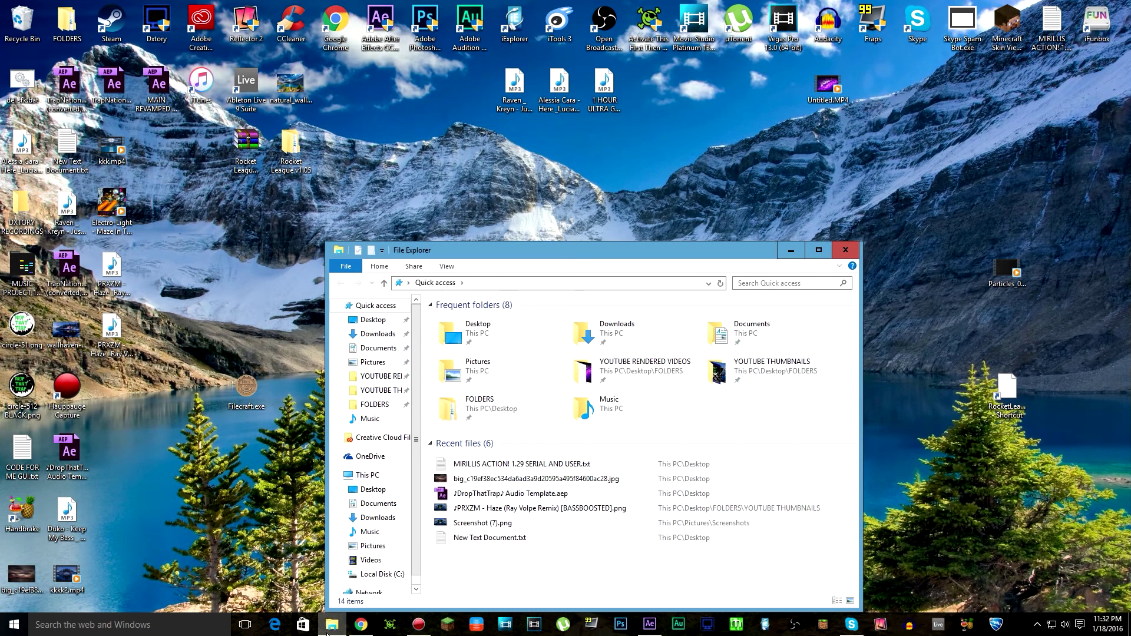
{"action": "left_click", "coordinate": [381, 573]}
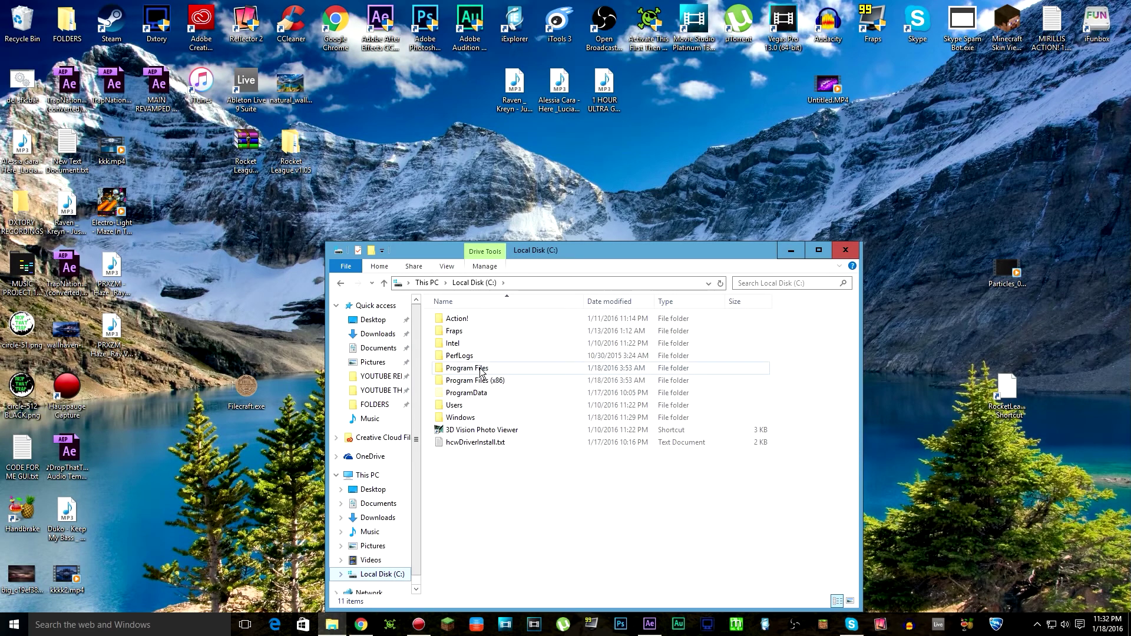
{"action": "left_click", "coordinate": [856, 252]}
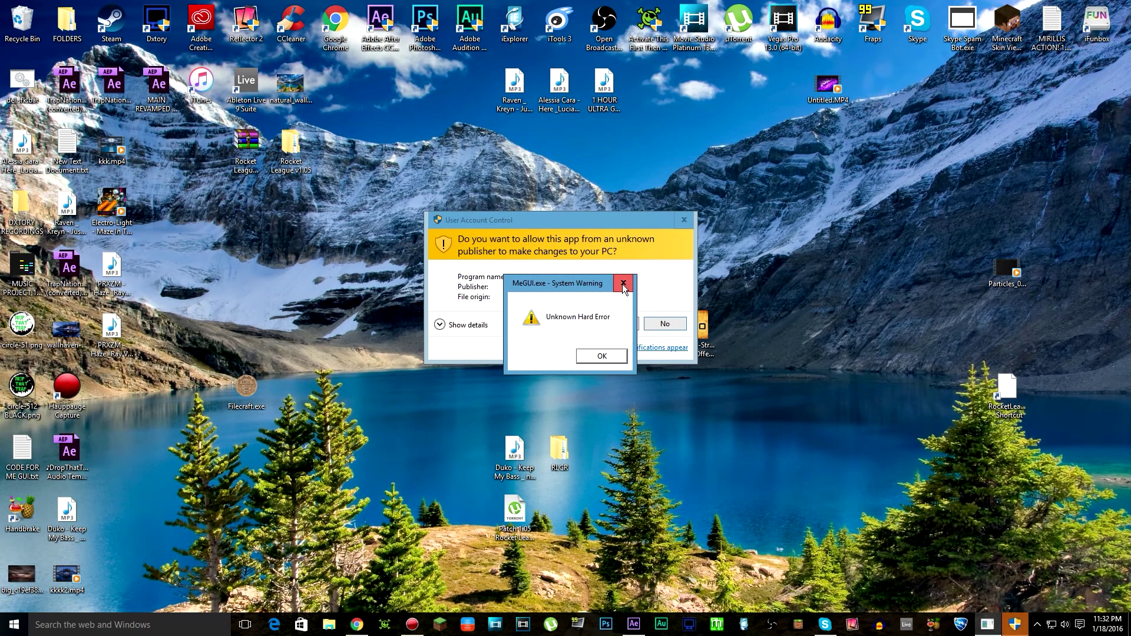
- Dismiss the MeGUI error and open the 60FPS profile's config from Tools > AVS Script Creator
{"action": "left_click", "coordinate": [616, 323]}
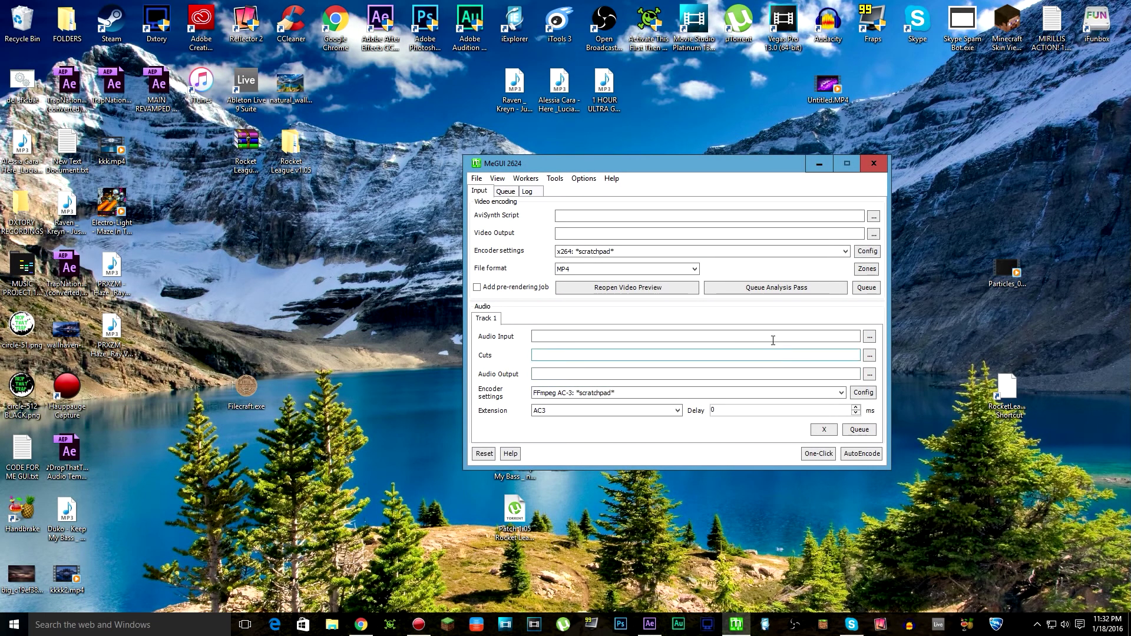
{"action": "left_click", "coordinate": [555, 179]}
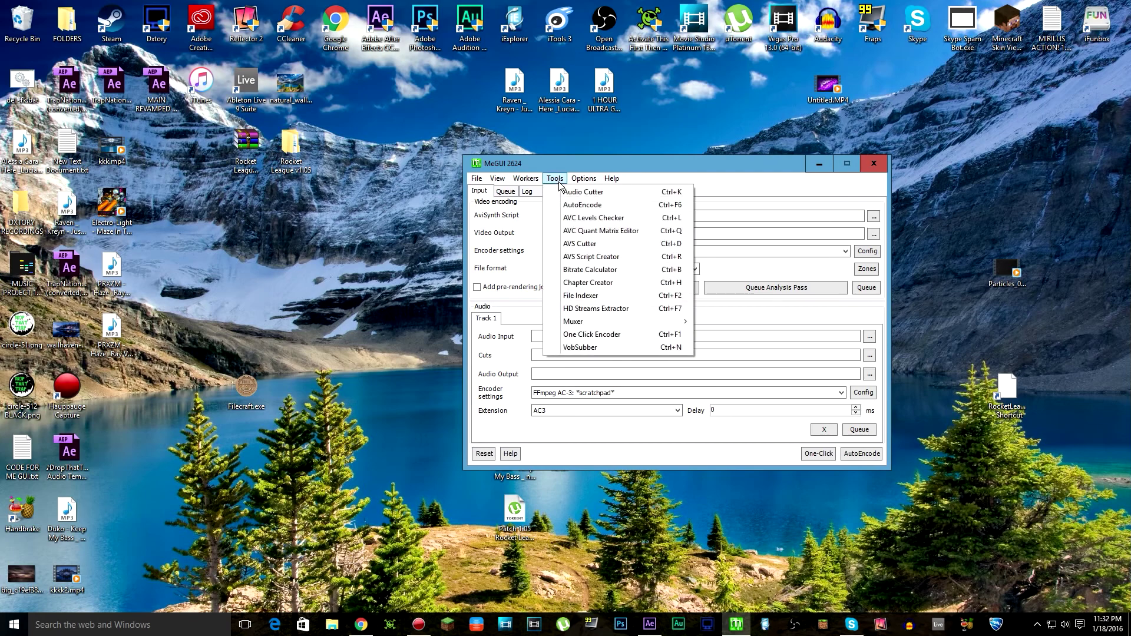
{"action": "left_click", "coordinate": [586, 255]}
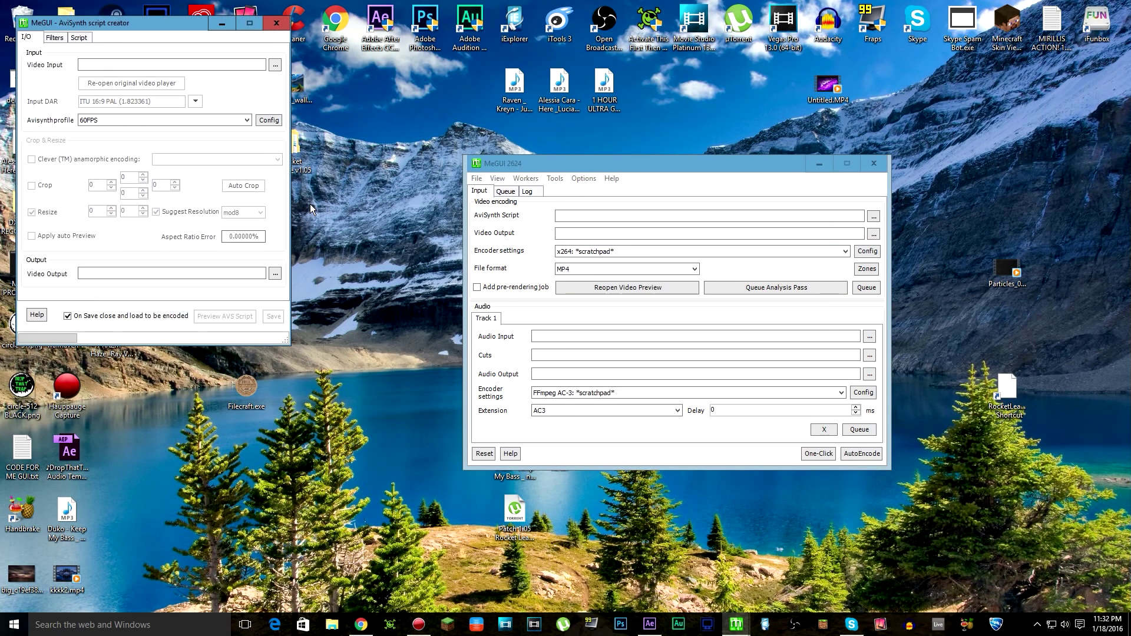
{"action": "left_click", "coordinate": [270, 120]}
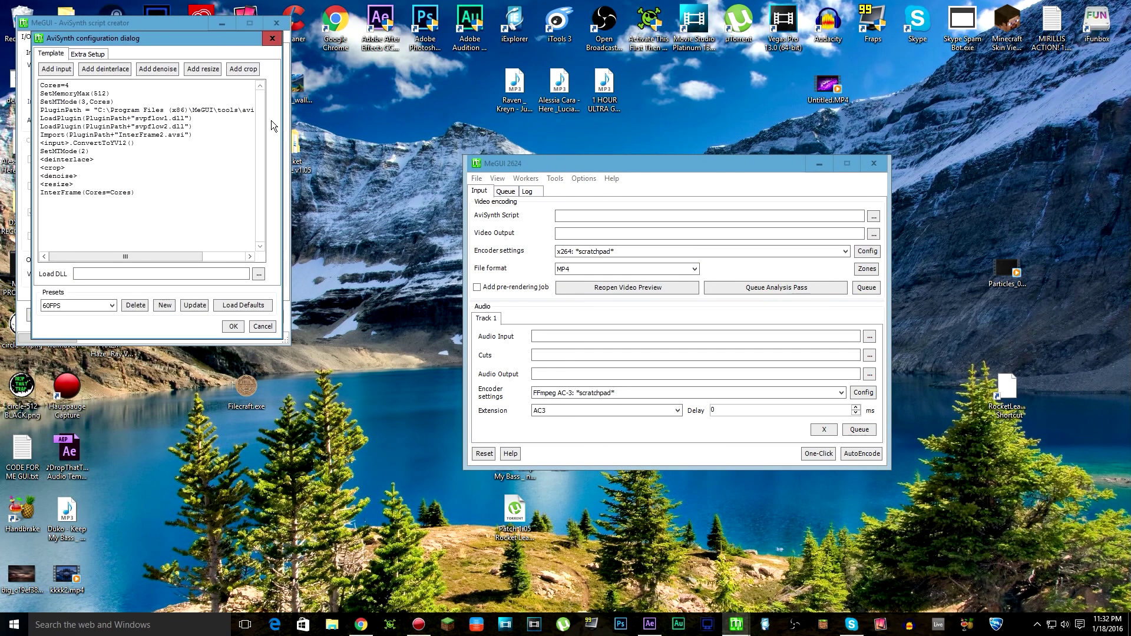
{"action": "left_click_drag", "start_coordinate": [153, 41], "coordinate": [434, 206]}
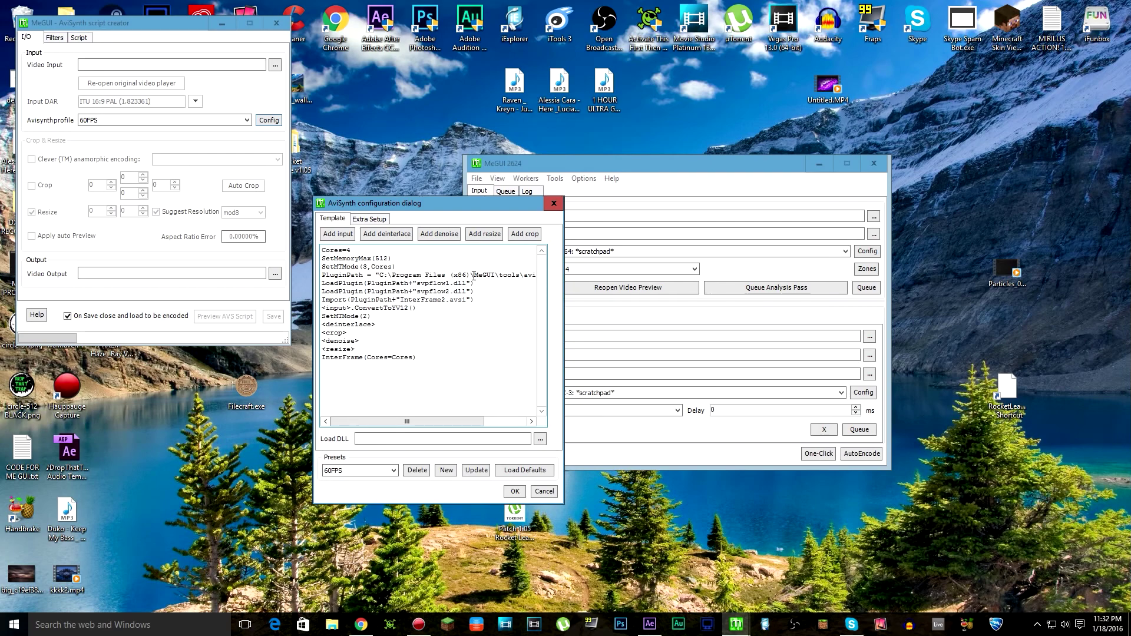
- Delete '(x86)' from the 60FPS template's PluginPath line, then undo the deletion
{"action": "left_click", "coordinate": [466, 275]}
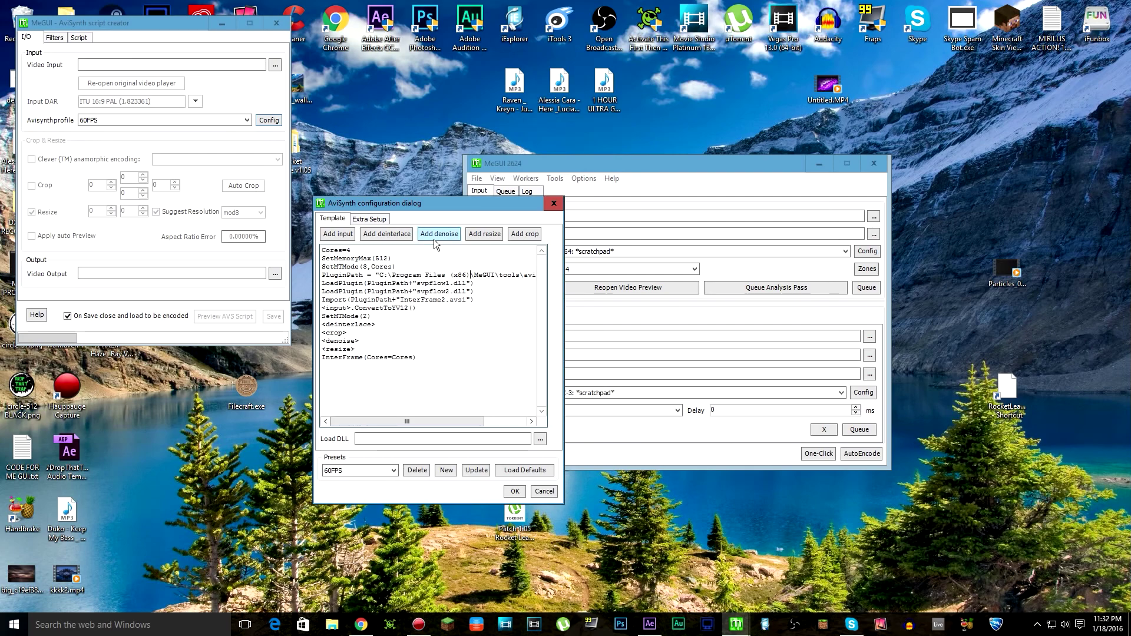
{"action": "key", "text": "BackSpace"}
{"action": "key", "text": "BackSpace"}
{"action": "key", "text": "BackSpace"}
{"action": "key", "text": "BackSpace"}
{"action": "key", "text": "BackSpace"}
{"action": "key", "text": "BackSpace"}
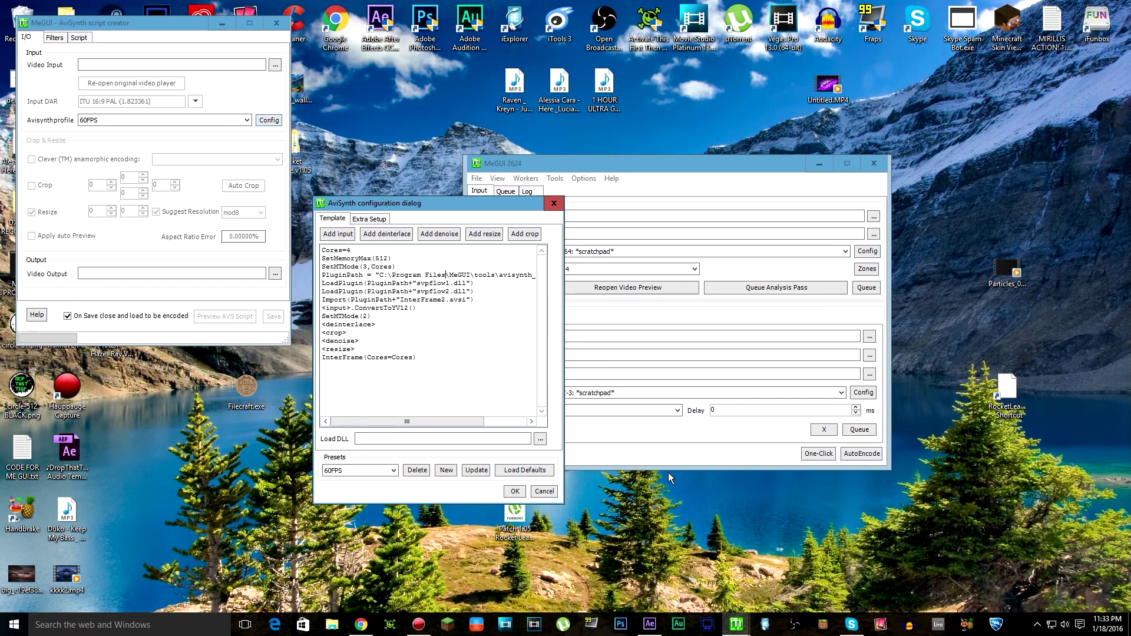
{"action": "key", "text": "ctrl+z"}
{"action": "key", "text": "ctrl+z"}
{"action": "key", "text": "ctrl+z"}
{"action": "left_click", "coordinate": [507, 349]}
- Close the AviSynth configuration dialog and cancel the Video Input file browser
{"action": "left_click", "coordinate": [552, 202]}
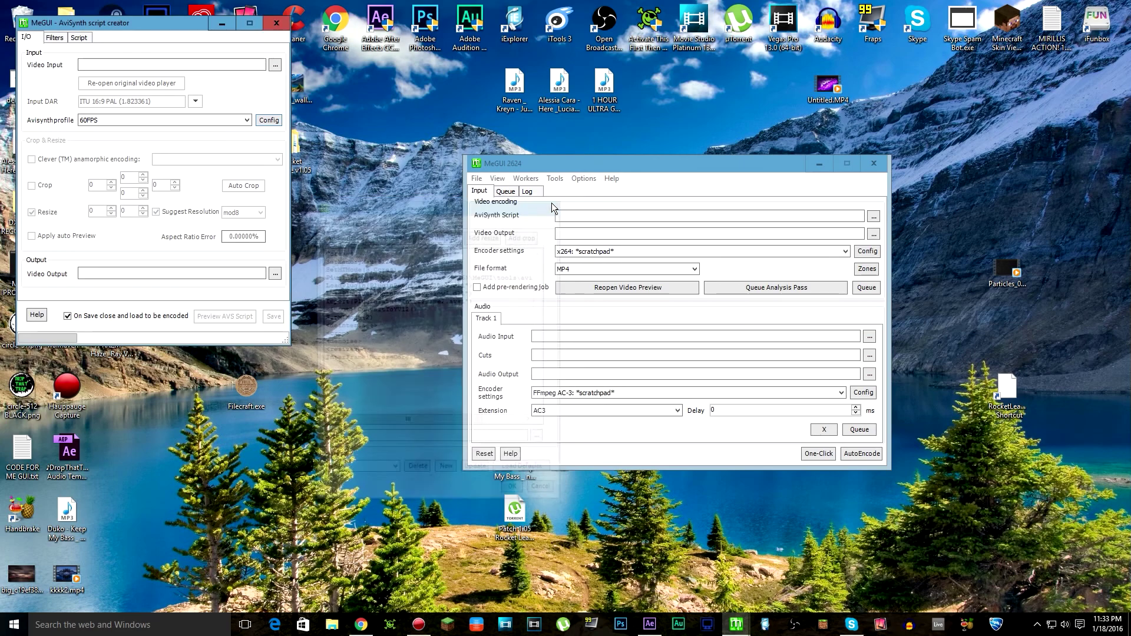
{"action": "left_click", "coordinate": [275, 64]}
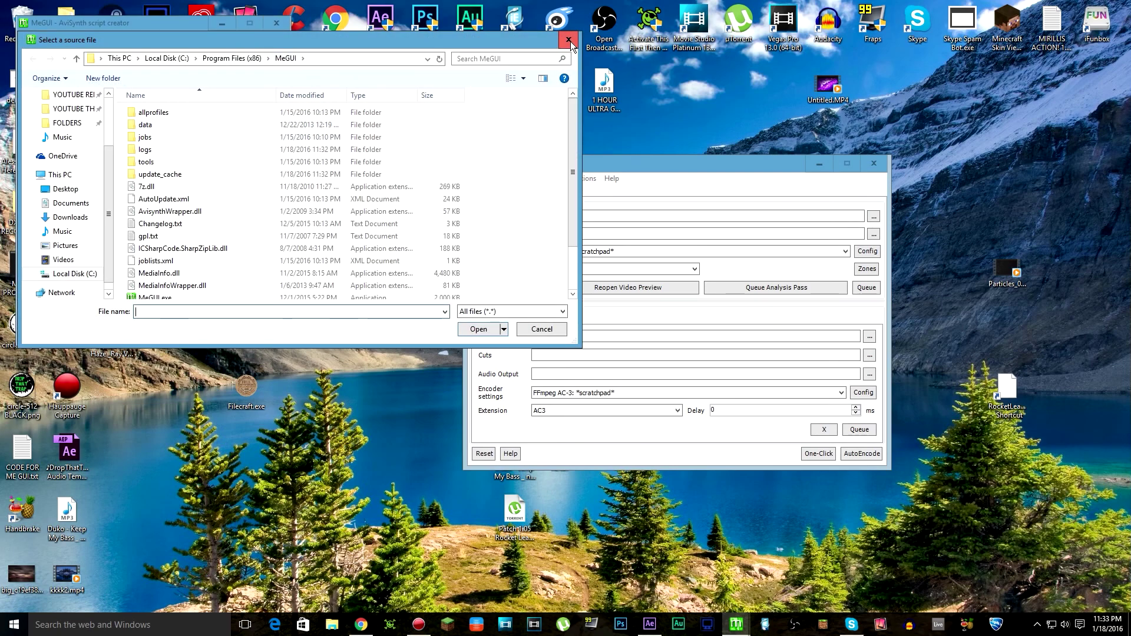
{"action": "left_click", "coordinate": [567, 41]}
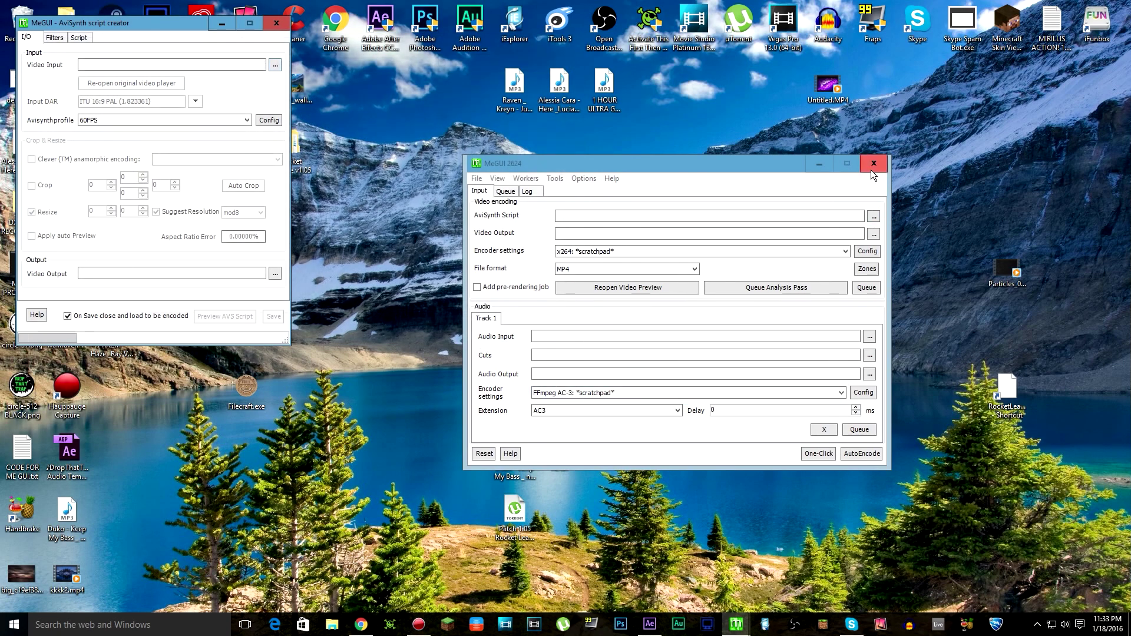
- Hide all windows to show the desktop and check the hidden tray icons
{"action": "left_click", "coordinate": [836, 161]}
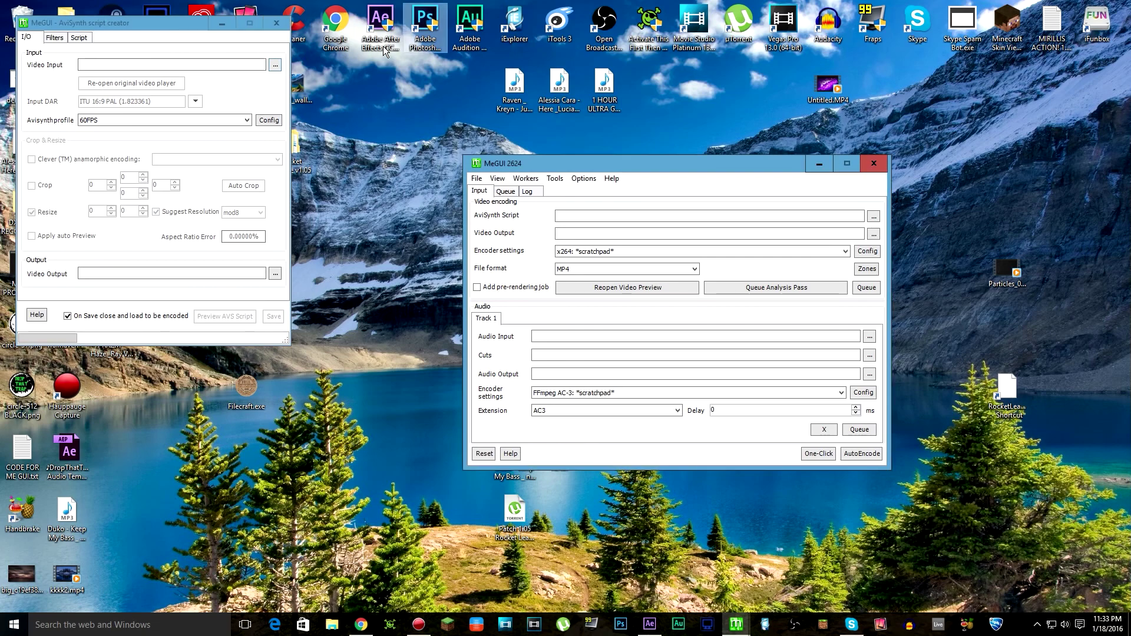
{"action": "key", "text": "super+d"}
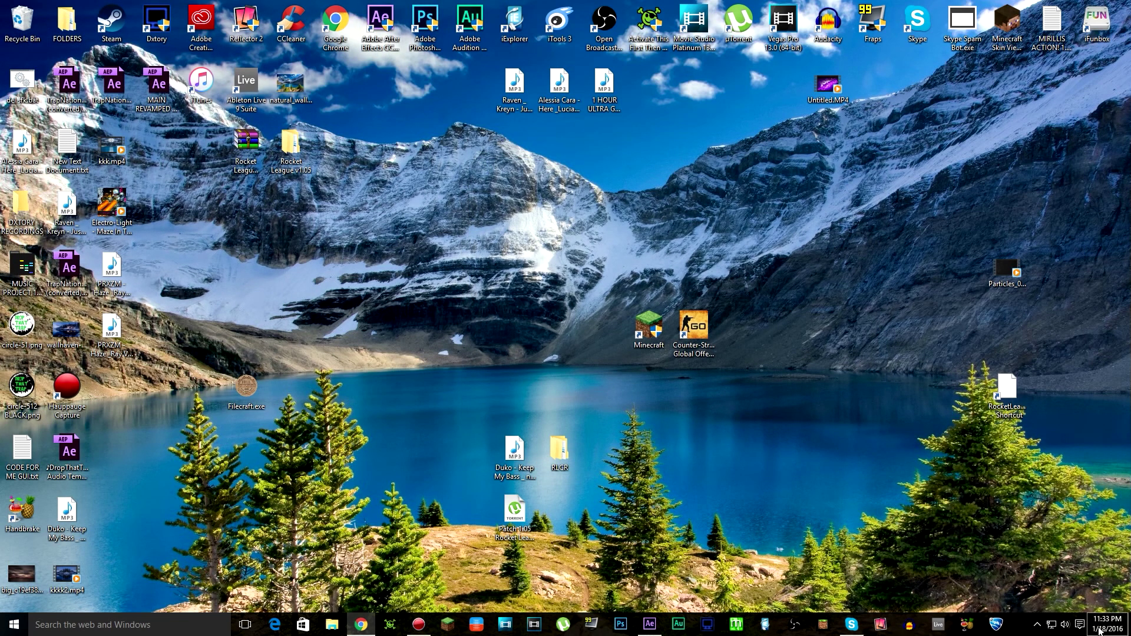
{"action": "left_click", "coordinate": [1035, 630]}
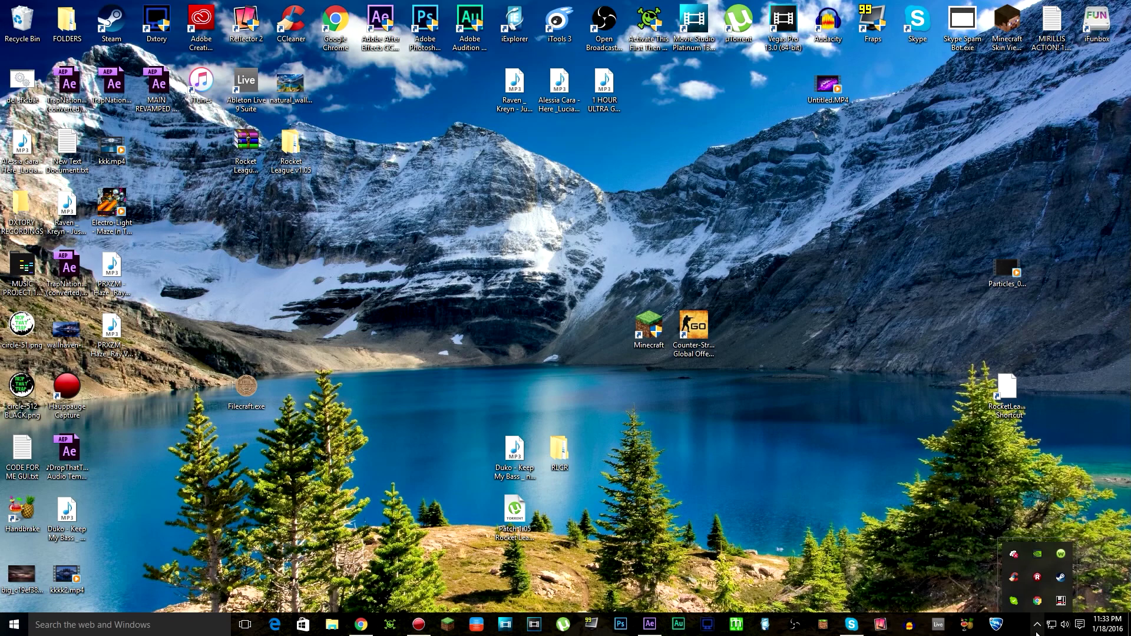
{"action": "left_click", "coordinate": [1036, 633]}
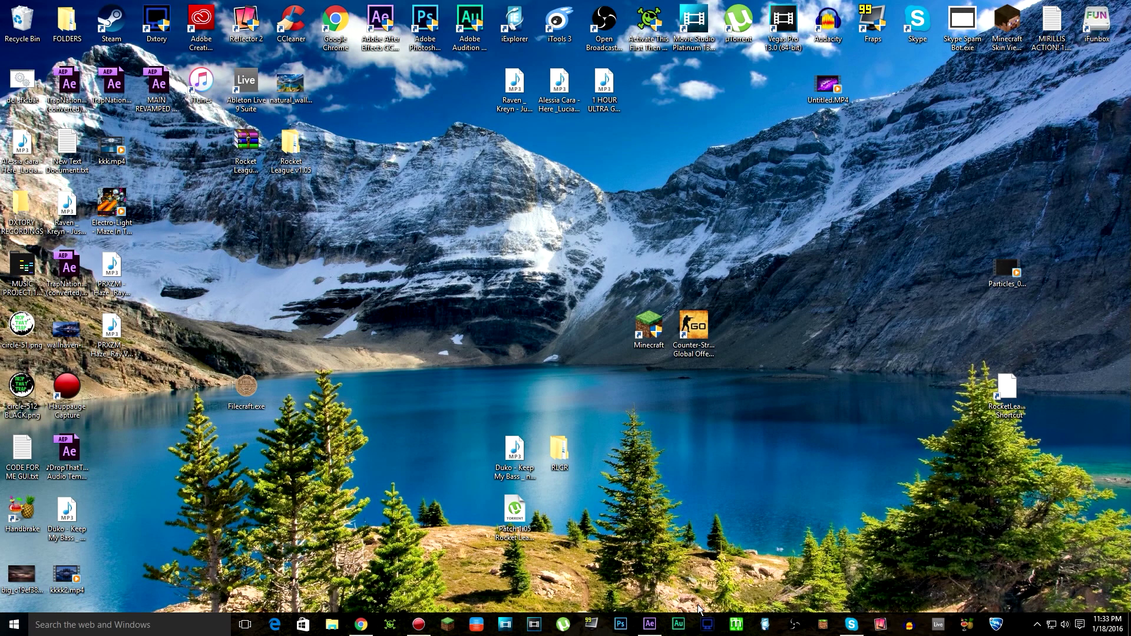
{"action": "mouse_move", "coordinate": [361, 626]}
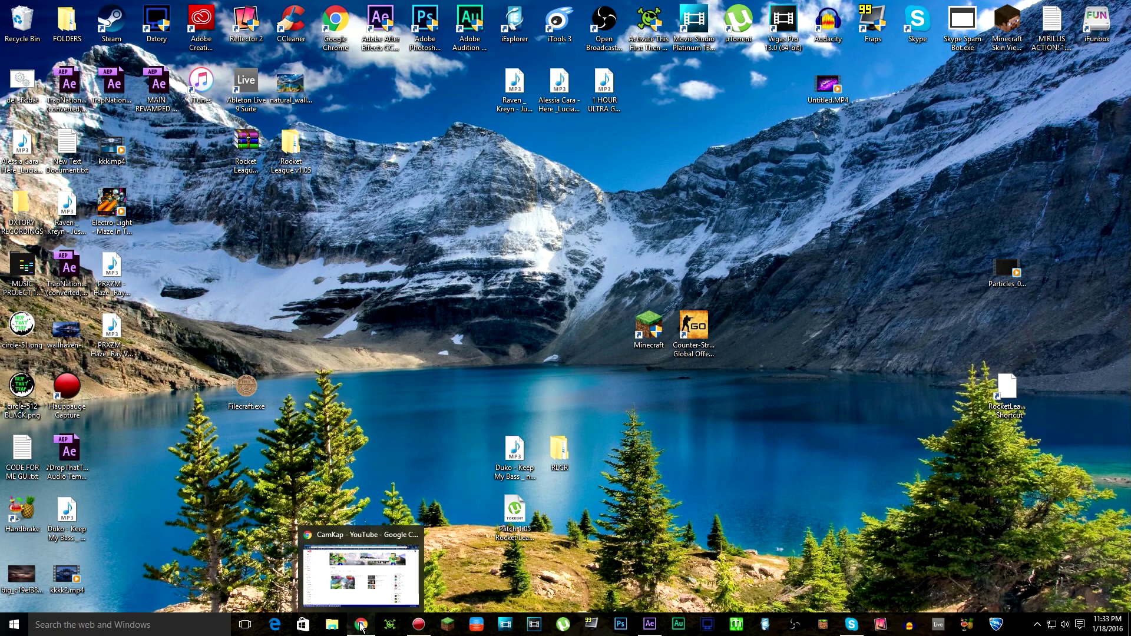
- Open CamKap's 'Black Ops 3 60 FPS?!?!' video in Chrome and pause it
{"action": "left_click", "coordinate": [361, 625]}
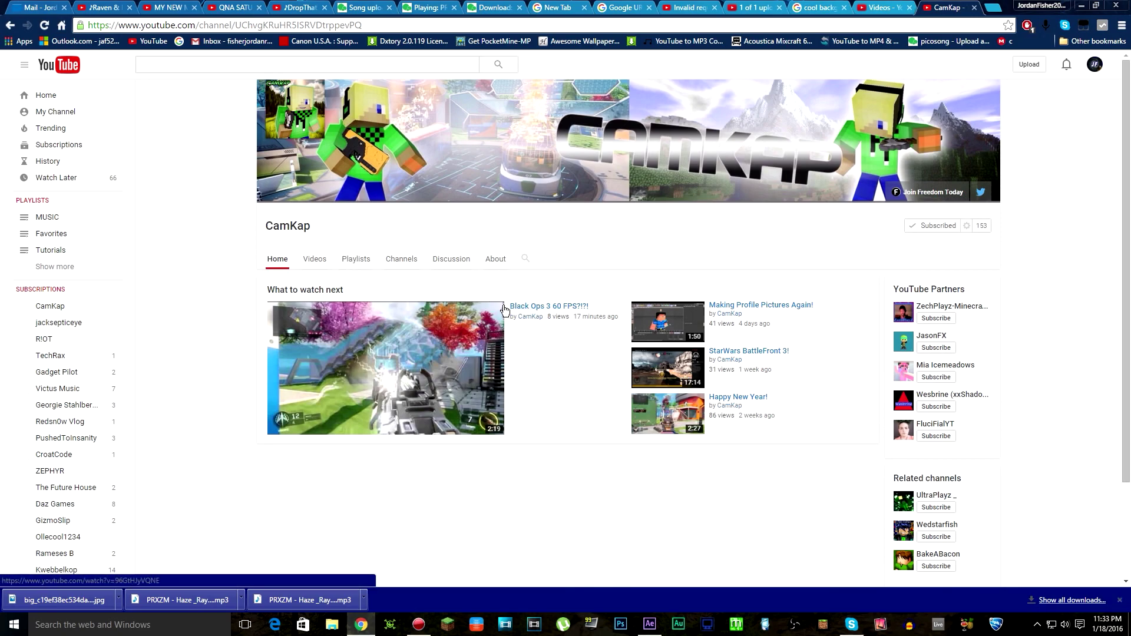
{"action": "left_click_drag", "start_coordinate": [507, 310], "coordinate": [593, 312]}
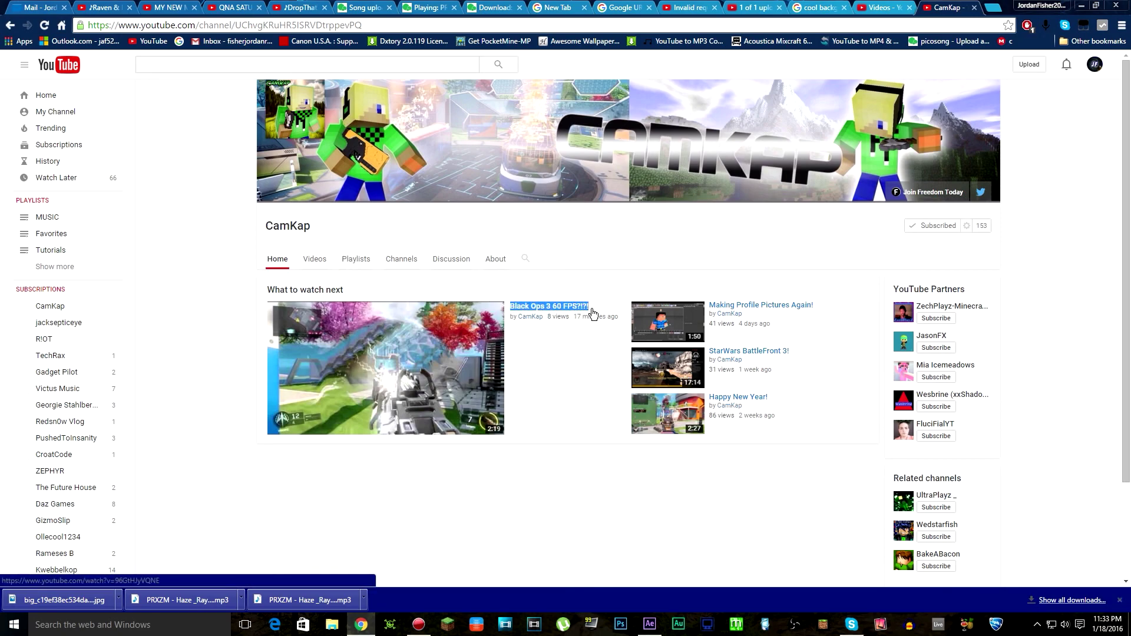
{"action": "left_click", "coordinate": [584, 312]}
{"action": "left_click", "coordinate": [205, 357]}
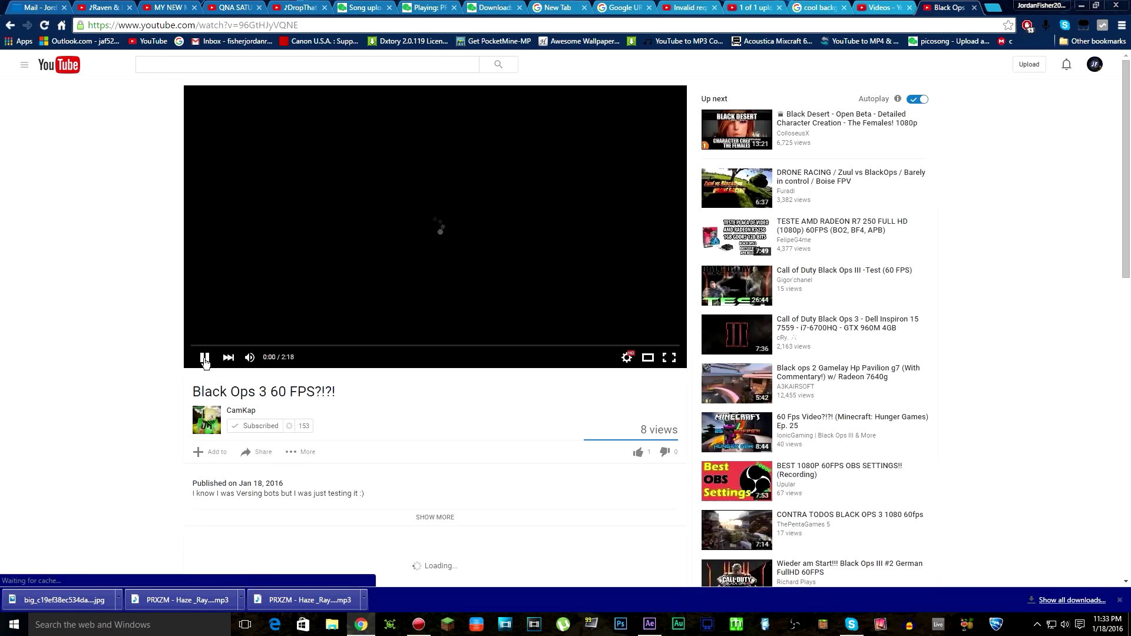
{"action": "scroll", "coordinate": [328, 480], "scroll_direction": "down", "scroll_amount": 3}
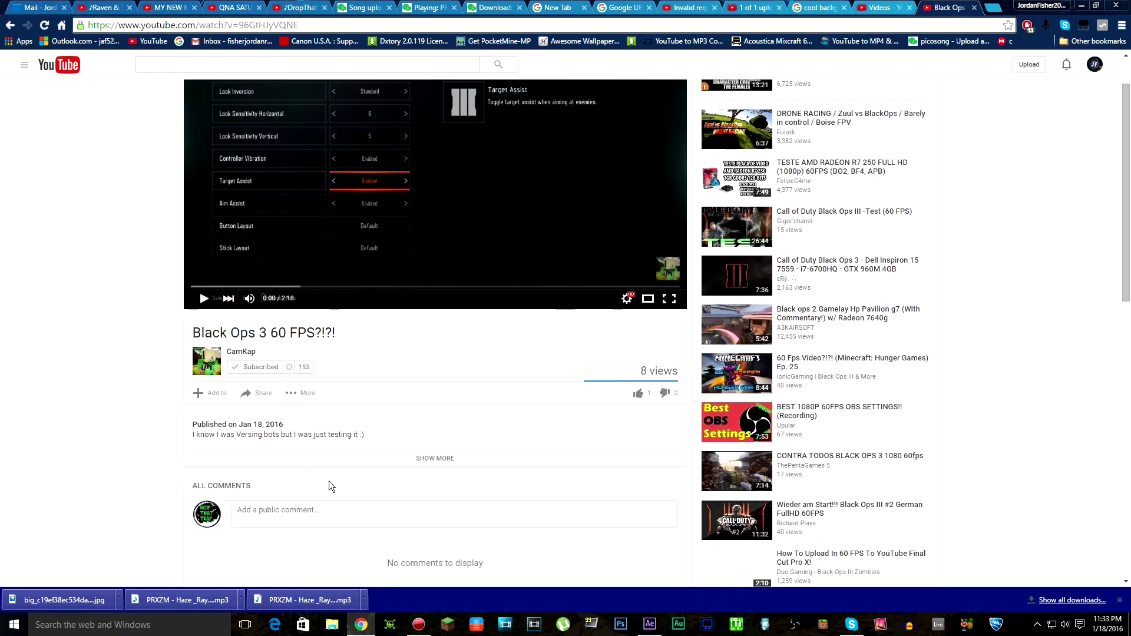